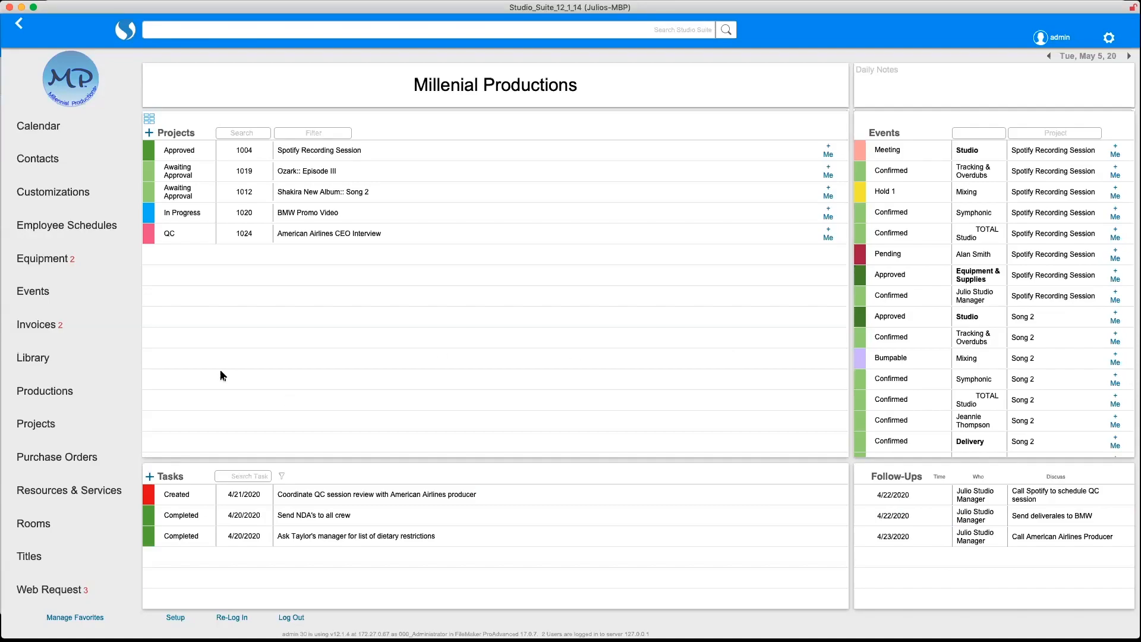
- Open Employee Schedules and show all schedule records, looking through the full list
{"action": "left_click", "coordinate": [76, 236]}
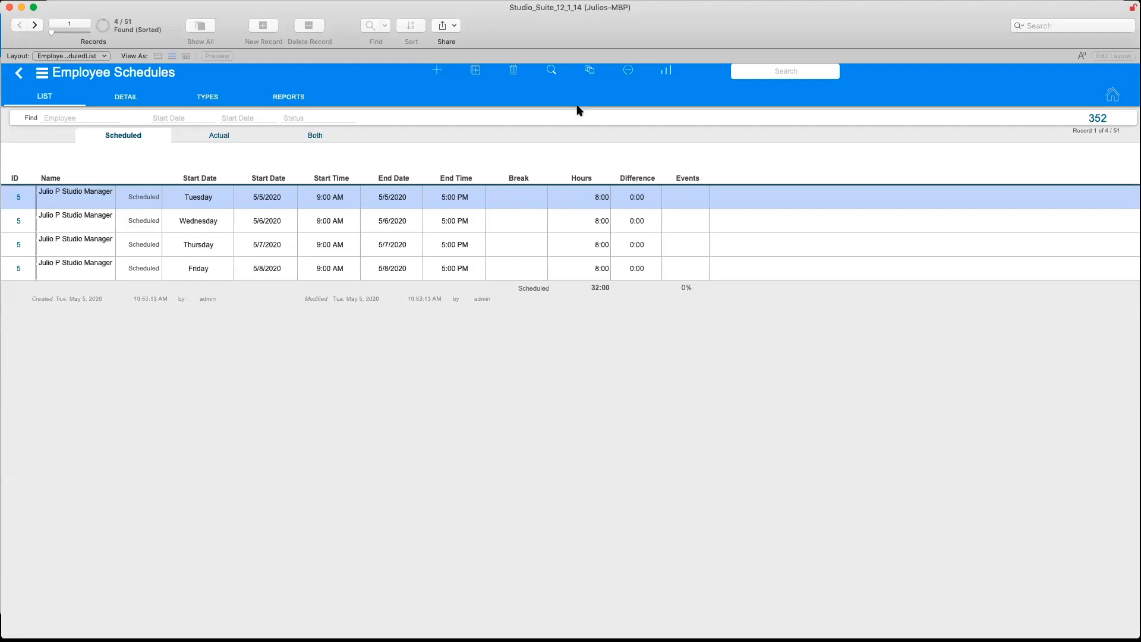
{"action": "left_click", "coordinate": [583, 72]}
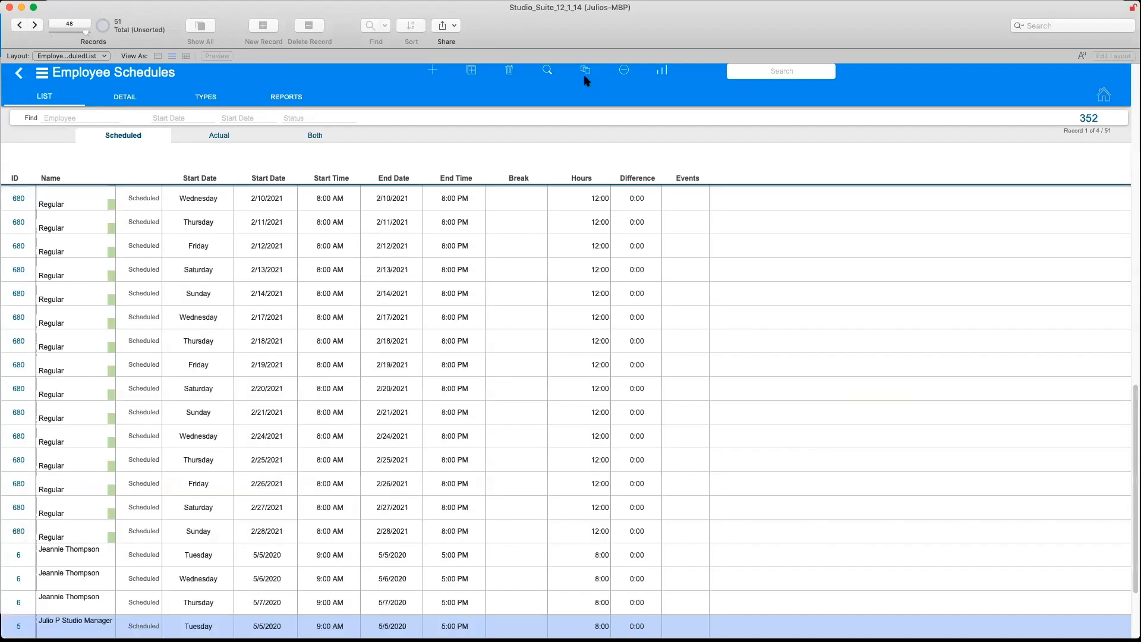
{"action": "scroll", "coordinate": [378, 260], "scroll_direction": "down", "scroll_amount": 2}
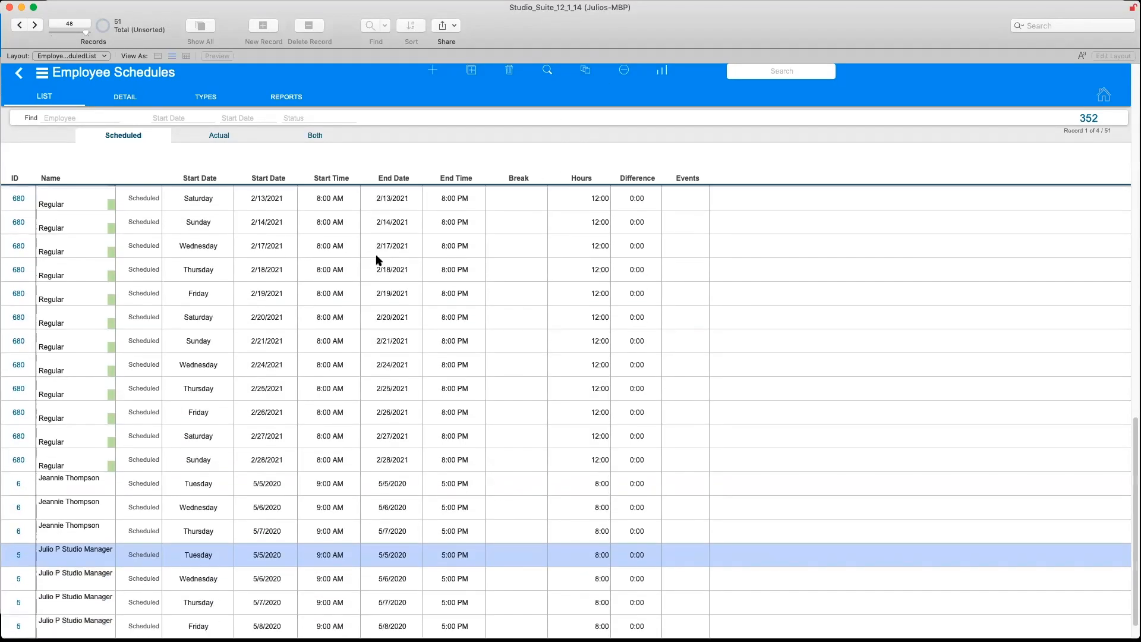
{"action": "scroll", "coordinate": [379, 260], "scroll_direction": "up", "scroll_amount": 15}
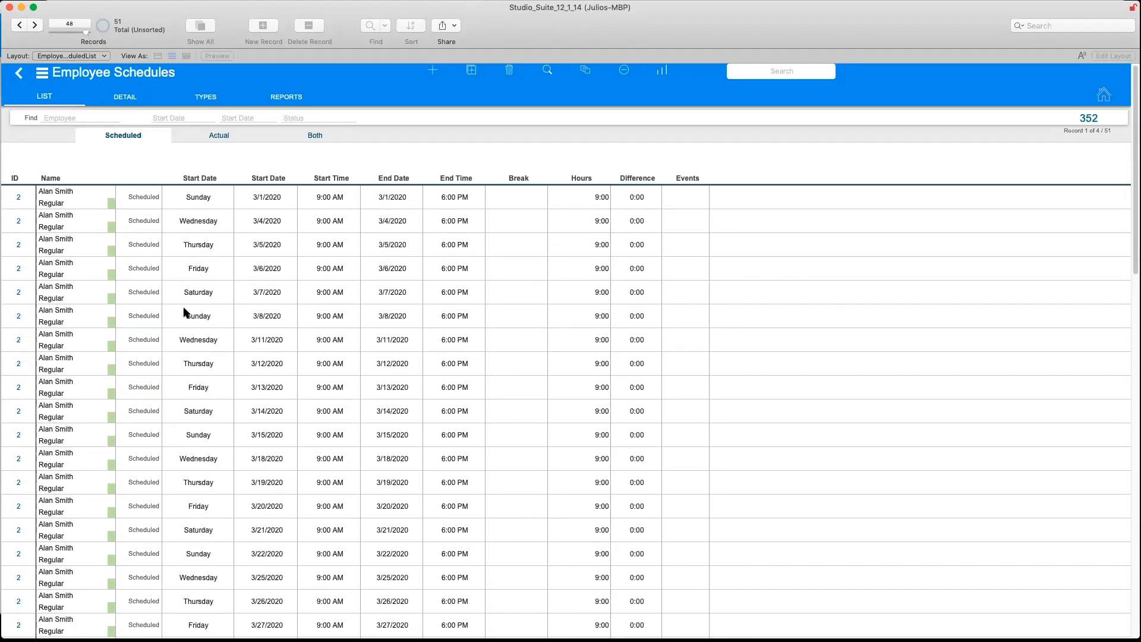
{"action": "left_click", "coordinate": [80, 120]}
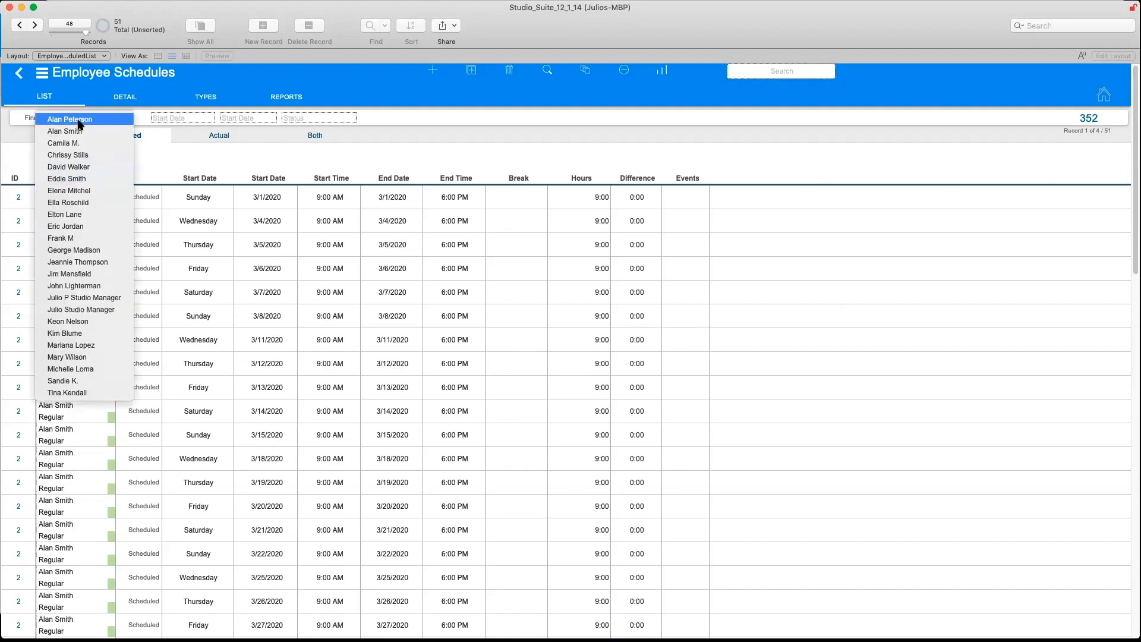
{"action": "left_click", "coordinate": [95, 308]}
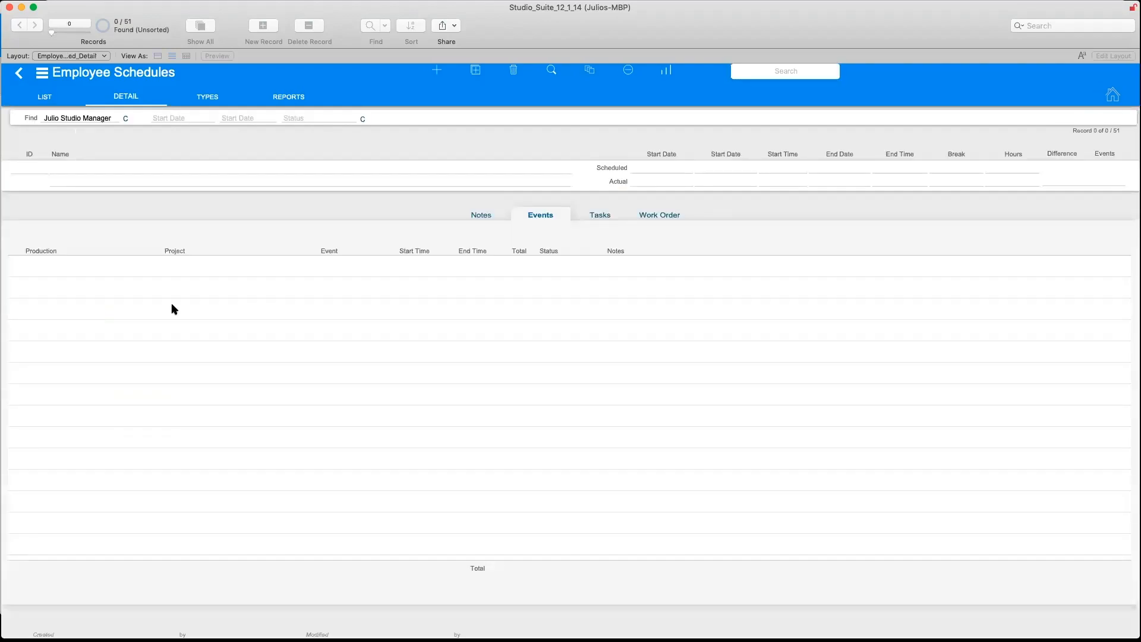
{"action": "left_click", "coordinate": [125, 118]}
- Filter the employee schedules to the studio manager entry whose name includes the middle initial P
{"action": "left_click", "coordinate": [101, 122]}
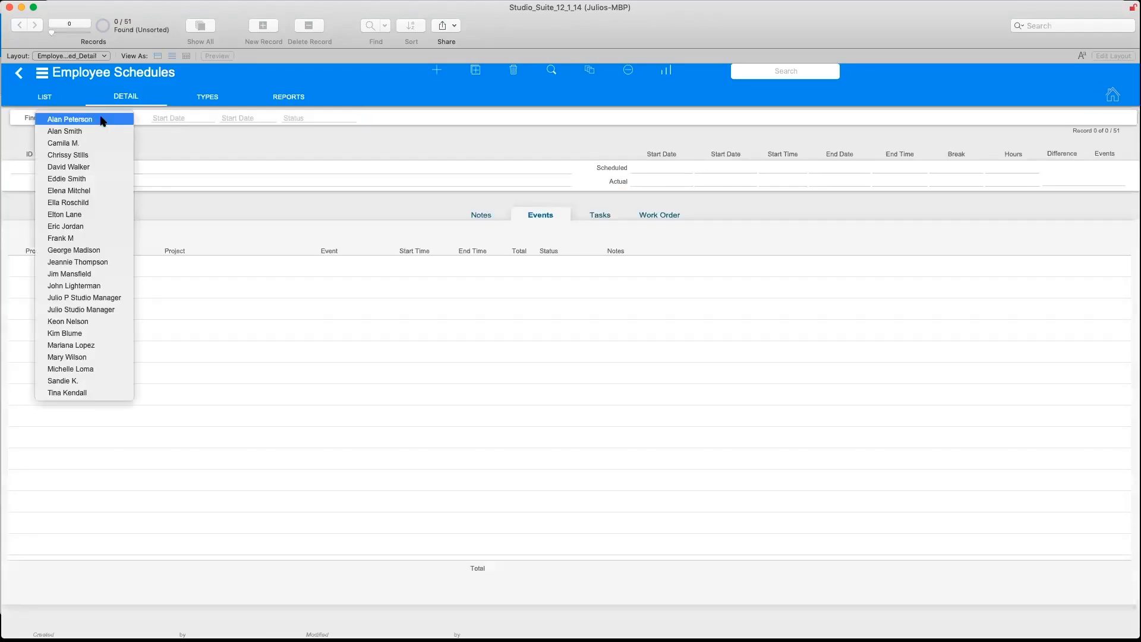
{"action": "left_click", "coordinate": [99, 298]}
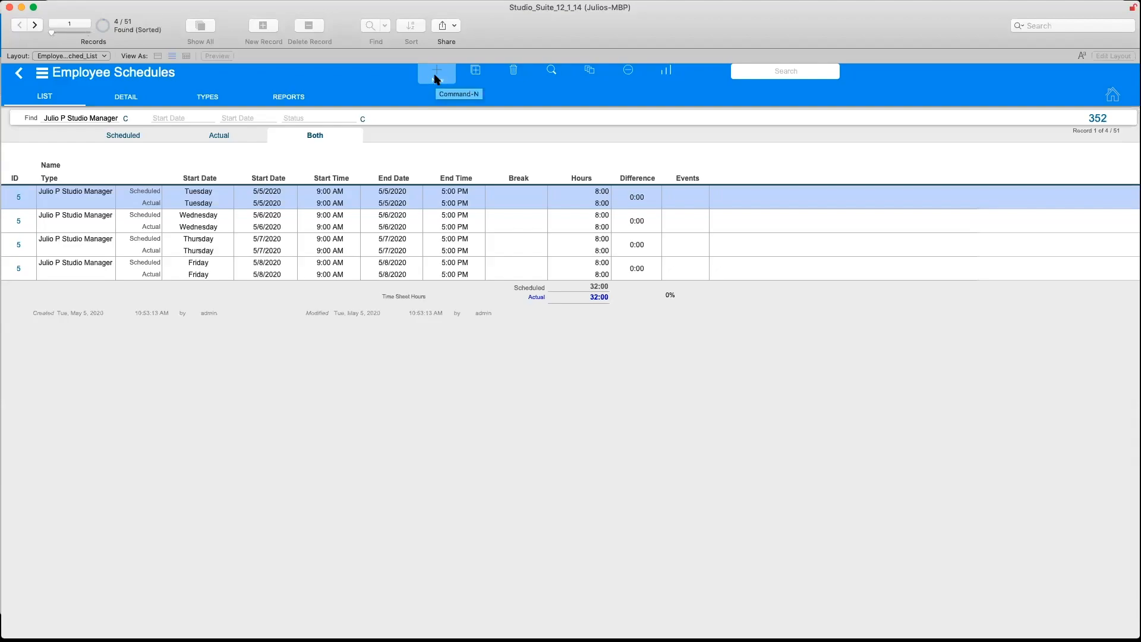
- Go to the Calendar and look over the resource bookings, tasks and employee schedules in the Production Crew week timeline
{"action": "left_click", "coordinate": [48, 73]}
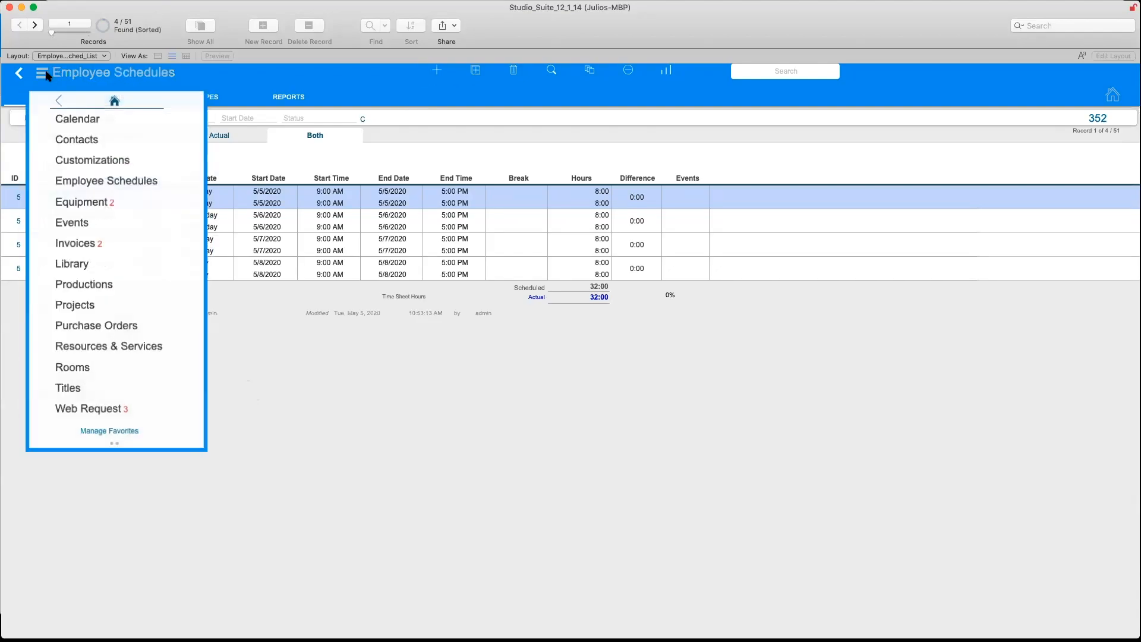
{"action": "left_click", "coordinate": [75, 120]}
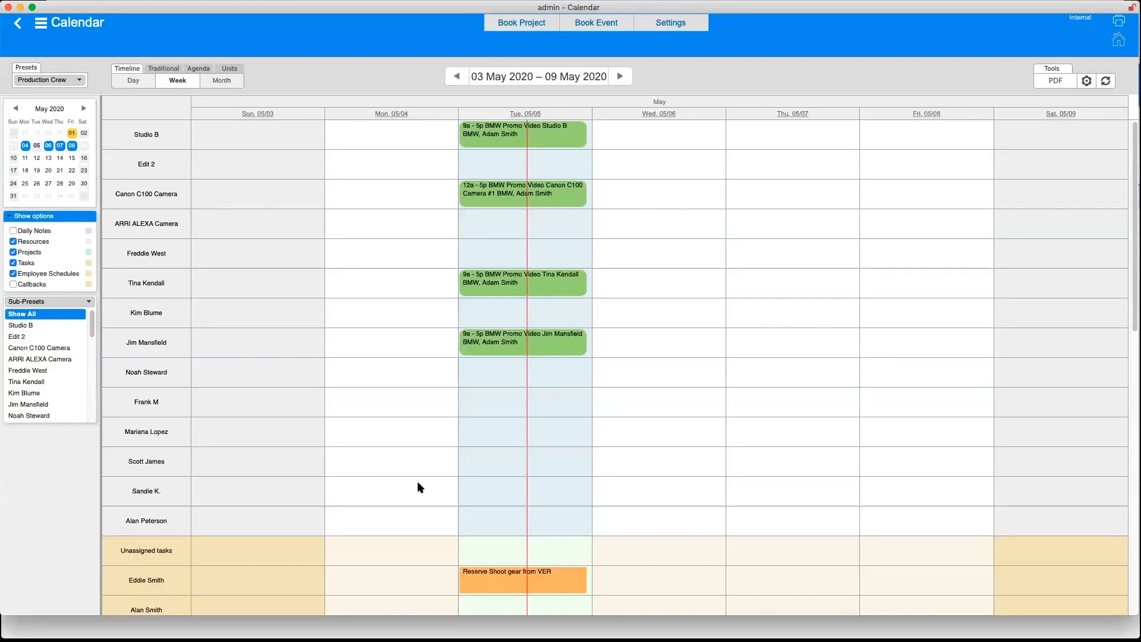
{"action": "scroll", "coordinate": [430, 473], "scroll_direction": "down", "scroll_amount": 5}
{"action": "scroll", "coordinate": [431, 475], "scroll_direction": "up", "scroll_amount": 5}
{"action": "left_click", "coordinate": [80, 81]}
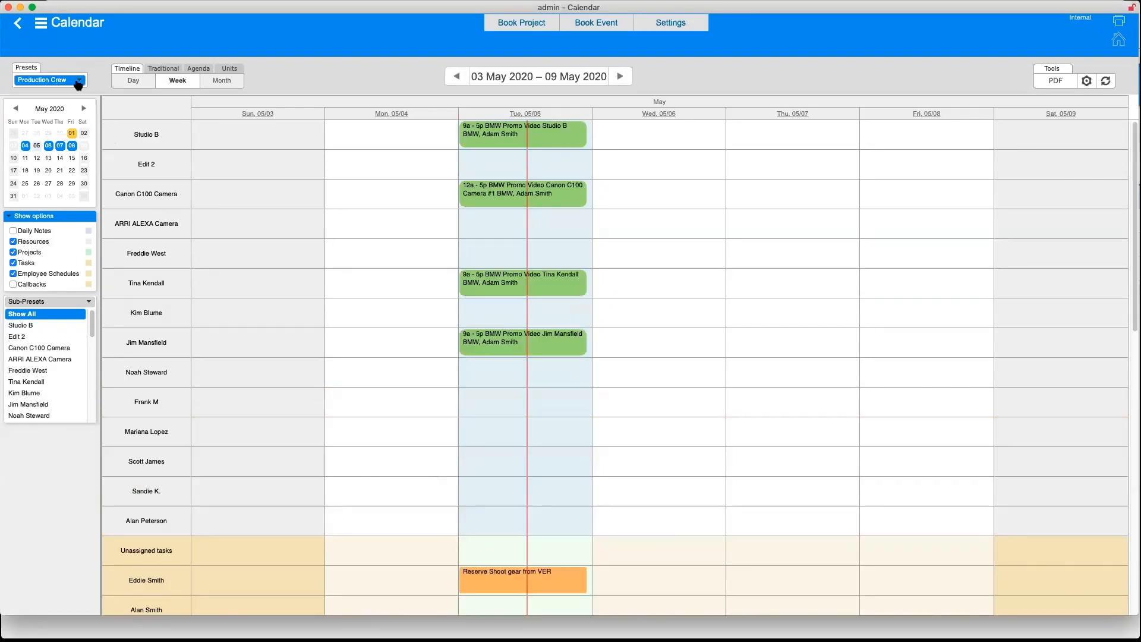
{"action": "left_click", "coordinate": [304, 275]}
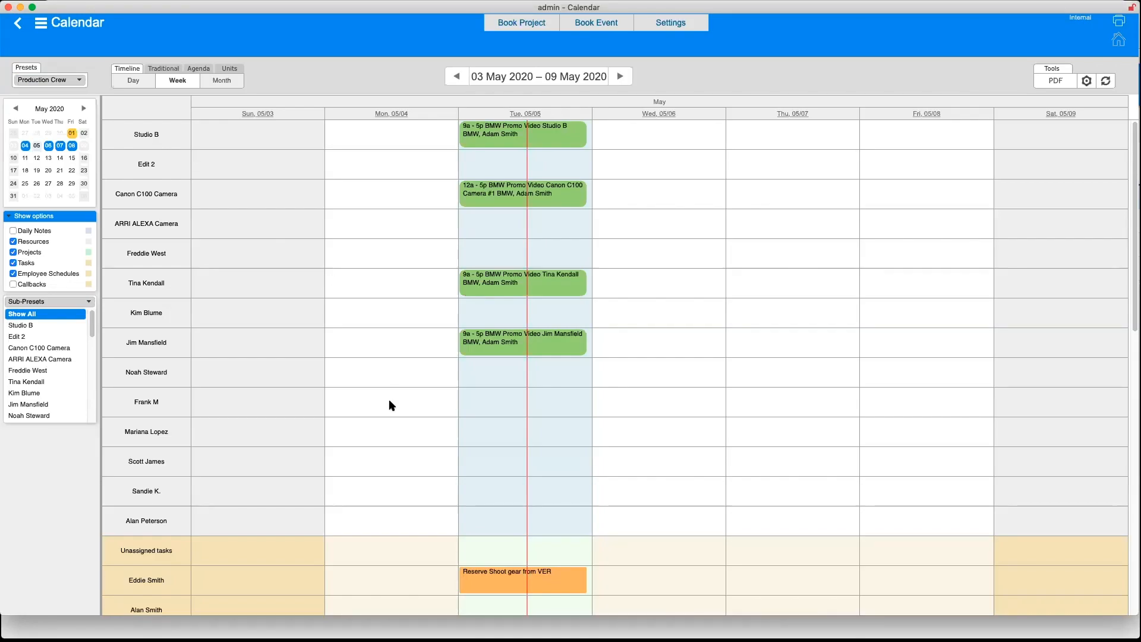
{"action": "scroll", "coordinate": [389, 404], "scroll_direction": "down", "scroll_amount": 10}
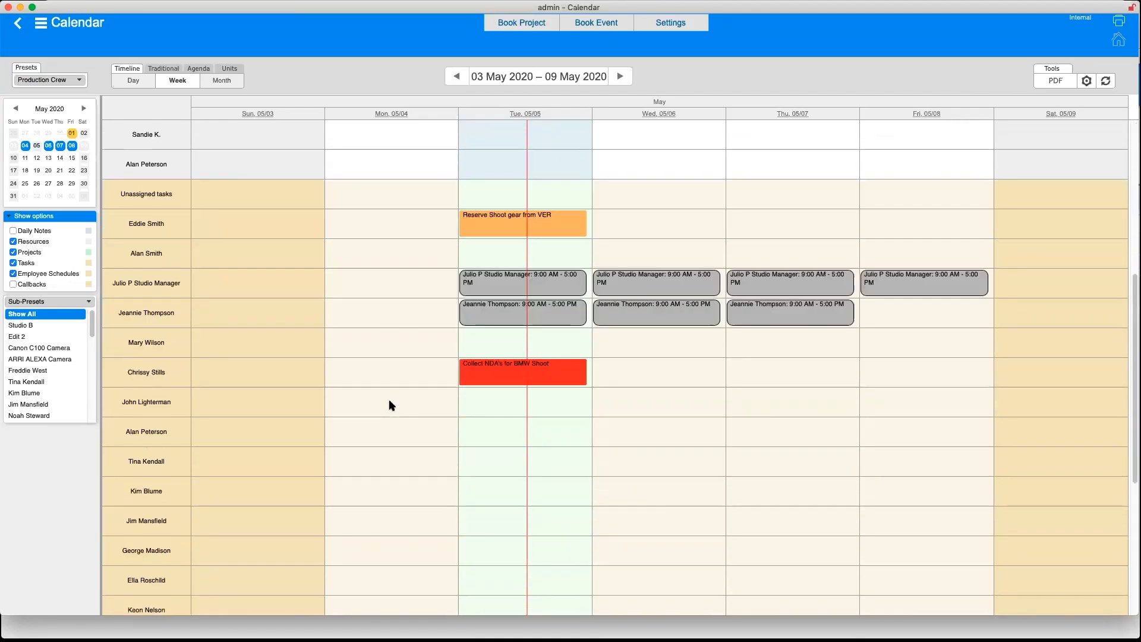
{"action": "scroll", "coordinate": [389, 402], "scroll_direction": "up", "scroll_amount": 10}
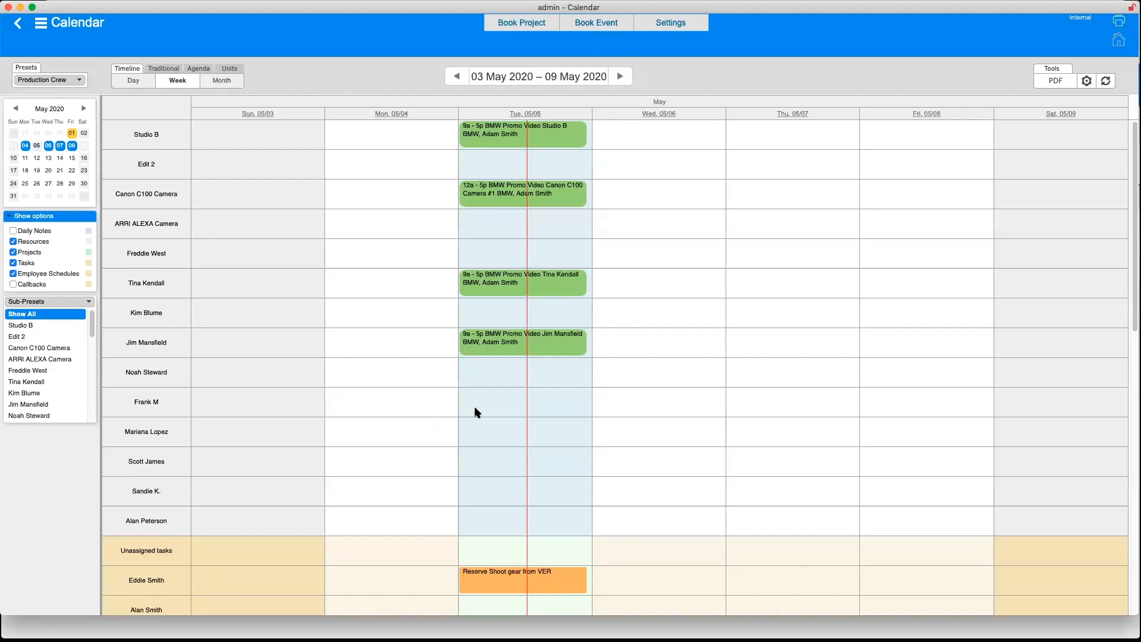
- Start an employee schedule on Tue. 05/05 in the row two below the one with the "Collect NDA's for BMW Shoot" task
{"action": "scroll", "coordinate": [315, 408], "scroll_direction": "down", "scroll_amount": 10}
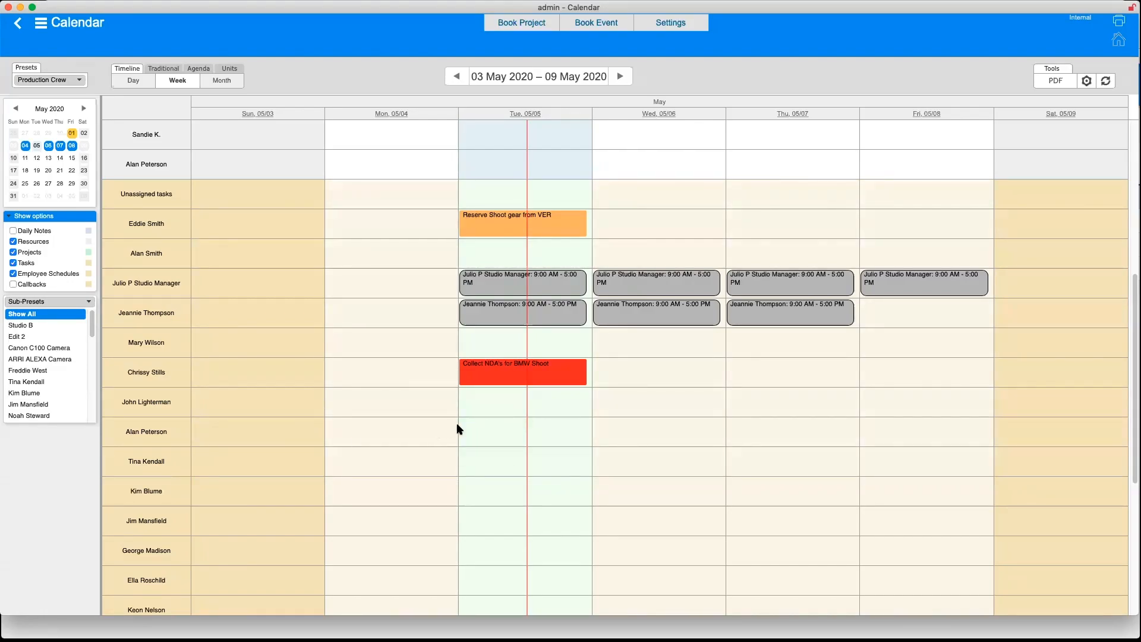
{"action": "left_click_drag", "start_coordinate": [463, 423], "coordinate": [544, 420]}
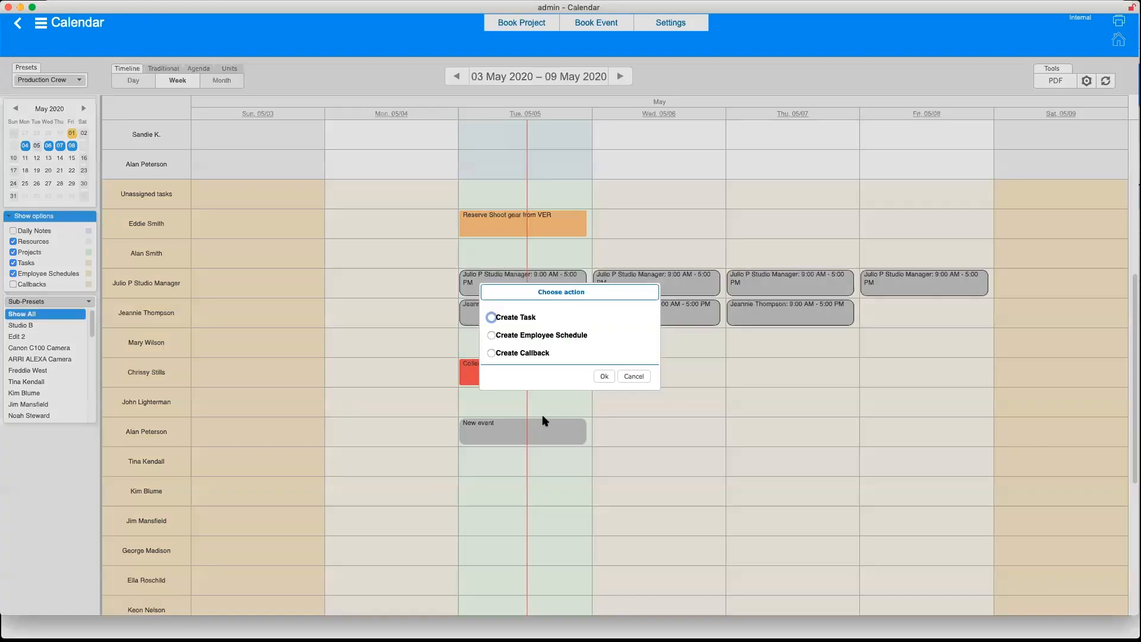
{"action": "left_click", "coordinate": [494, 336]}
{"action": "left_click", "coordinate": [603, 377]}
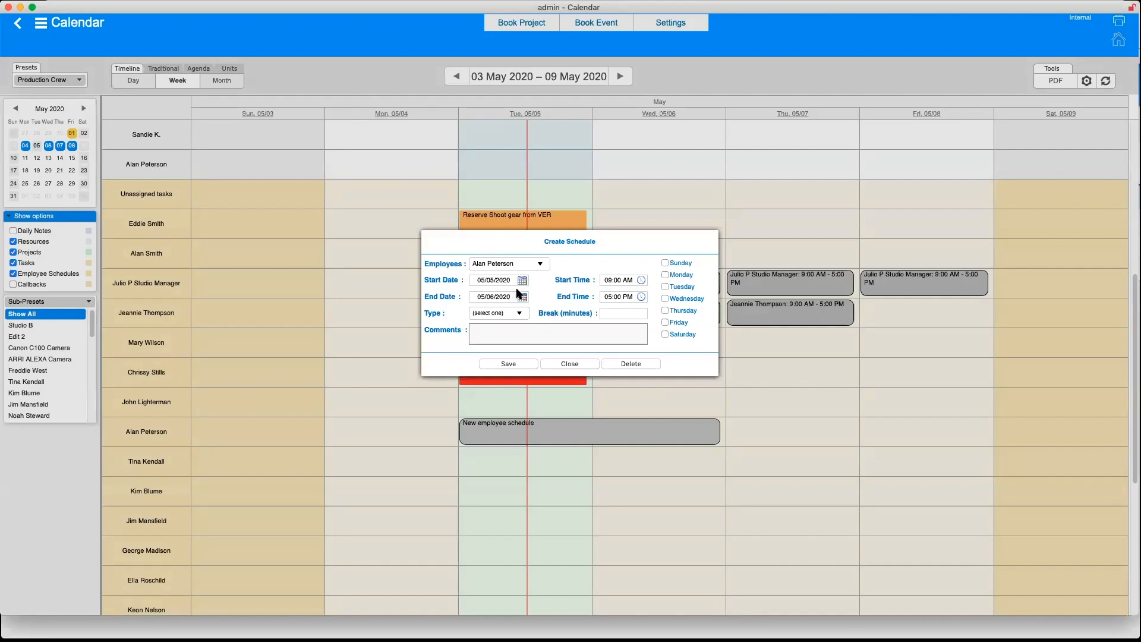
- Set the schedule to Monday, Tuesday and Wednesday, add the comment "do a great job", and save it
{"action": "left_click", "coordinate": [664, 275]}
{"action": "left_click", "coordinate": [665, 299]}
{"action": "left_click", "coordinate": [665, 287]}
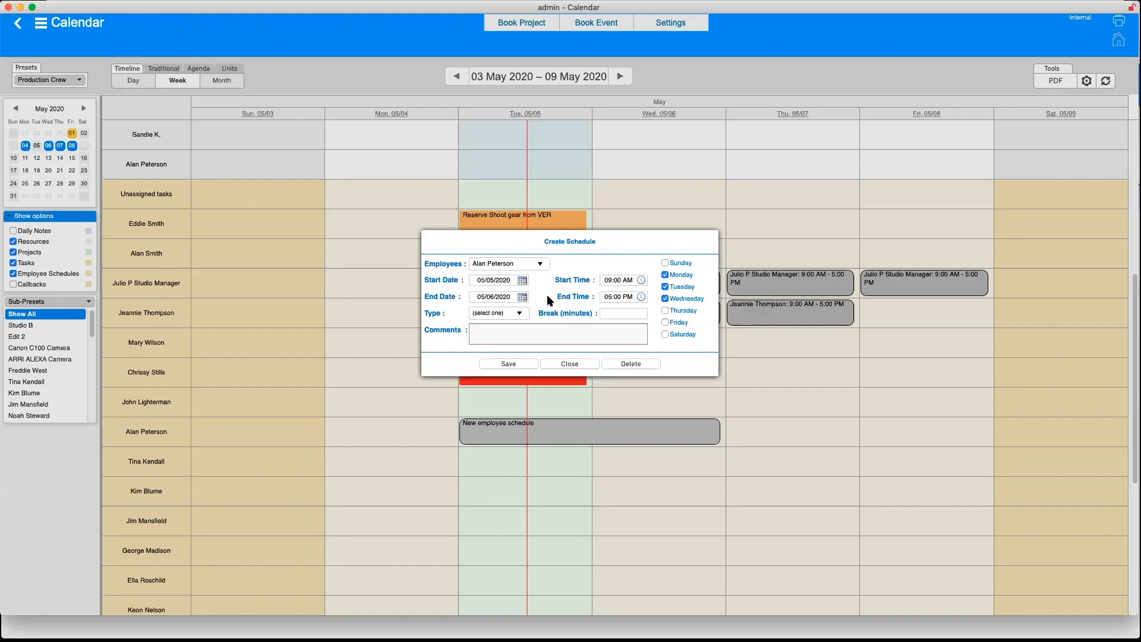
{"action": "left_click", "coordinate": [520, 333]}
{"action": "type", "text": "do a great job"}
{"action": "left_click", "coordinate": [527, 364]}
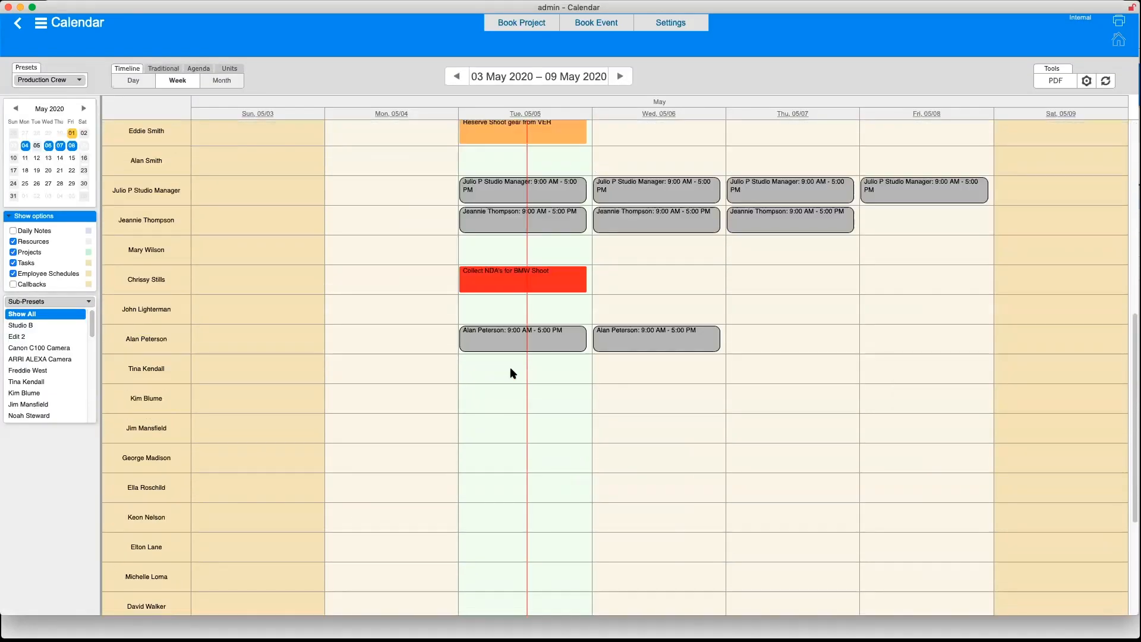
- Review the details and available employee choices of the newly created Wed. 05/06 schedule entry, closing it without saving
{"action": "mouse_move", "coordinate": [501, 340]}
{"action": "mouse_move", "coordinate": [678, 340]}
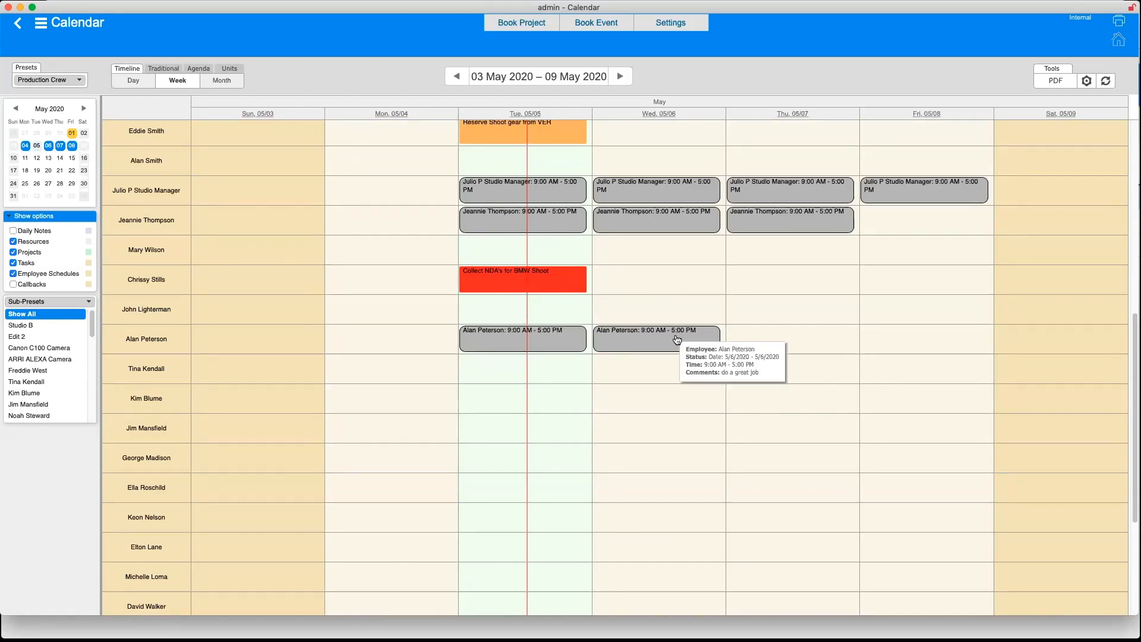
{"action": "left_click", "coordinate": [664, 341]}
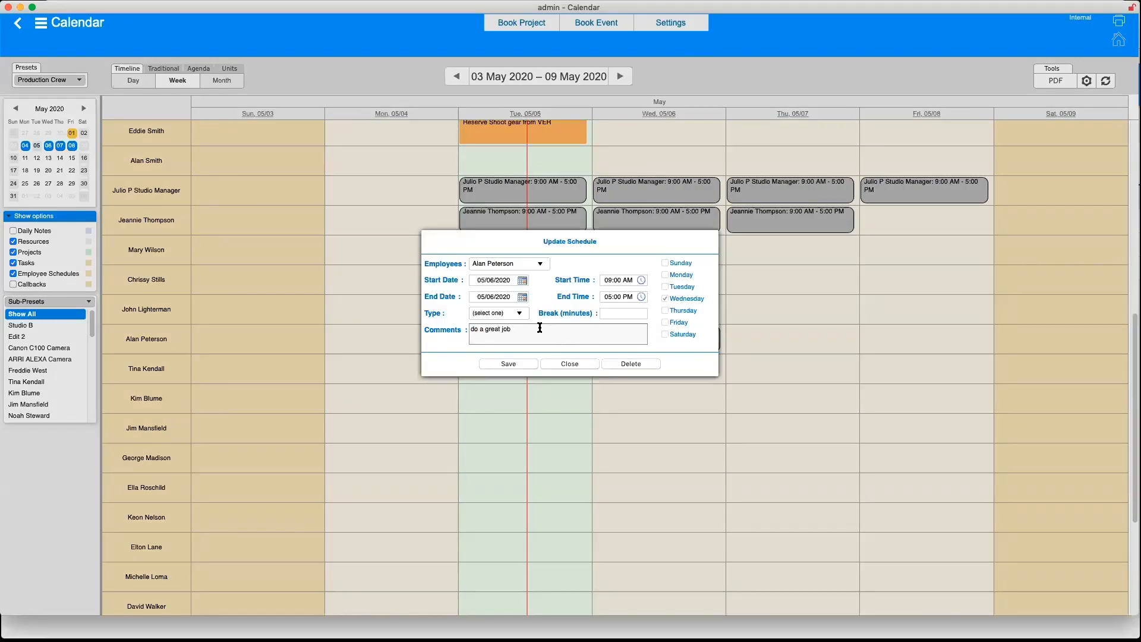
{"action": "left_click", "coordinate": [538, 267]}
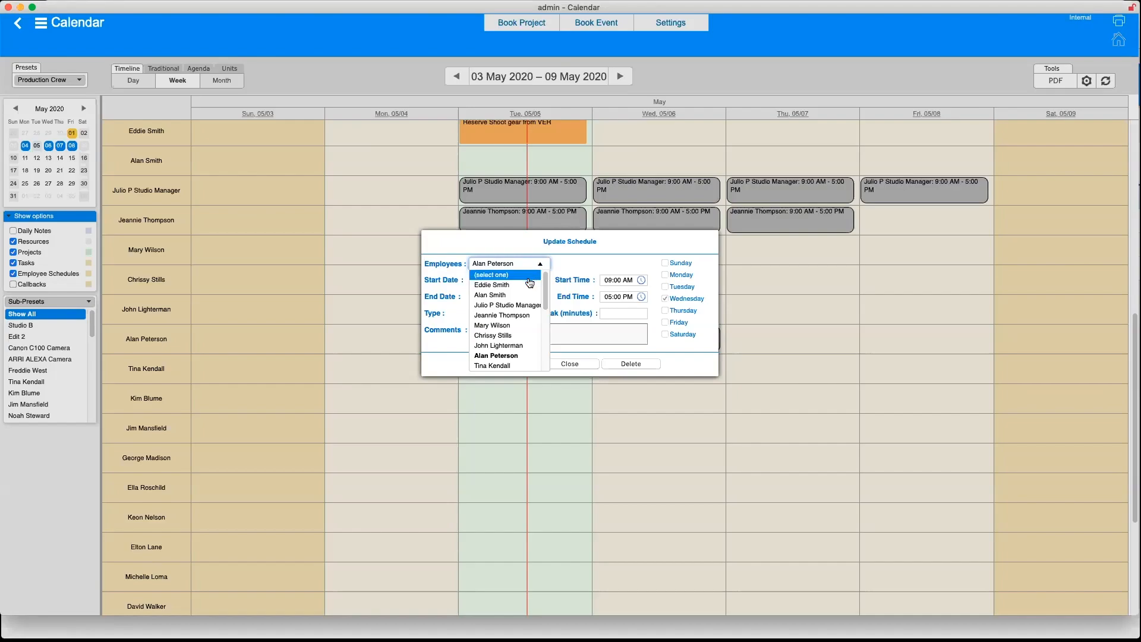
{"action": "left_click", "coordinate": [572, 259]}
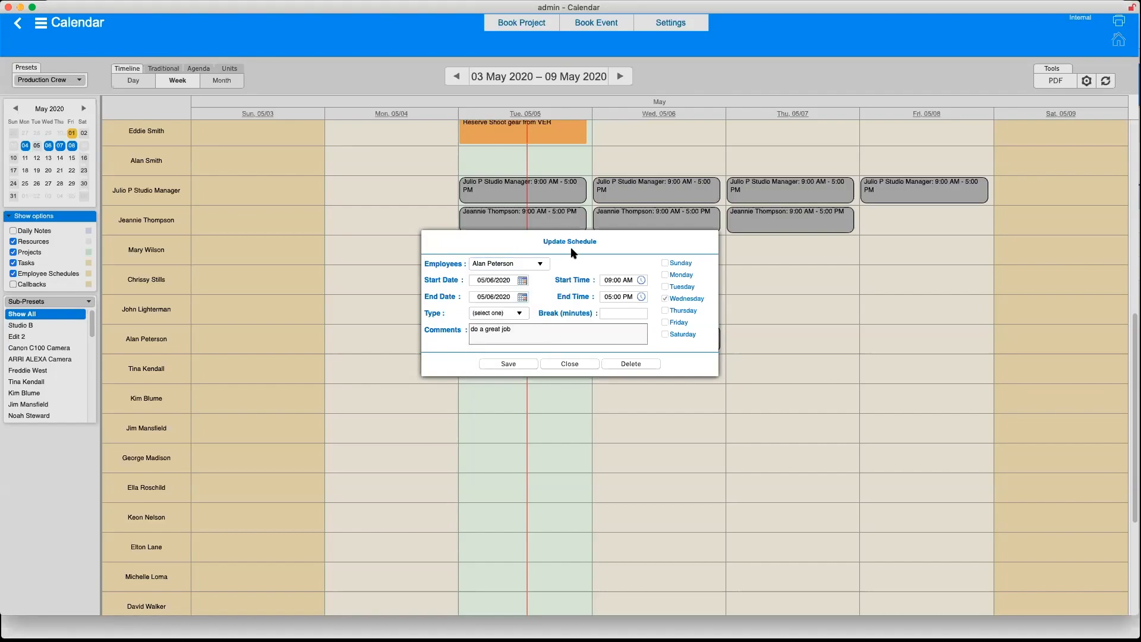
{"action": "left_click", "coordinate": [567, 364]}
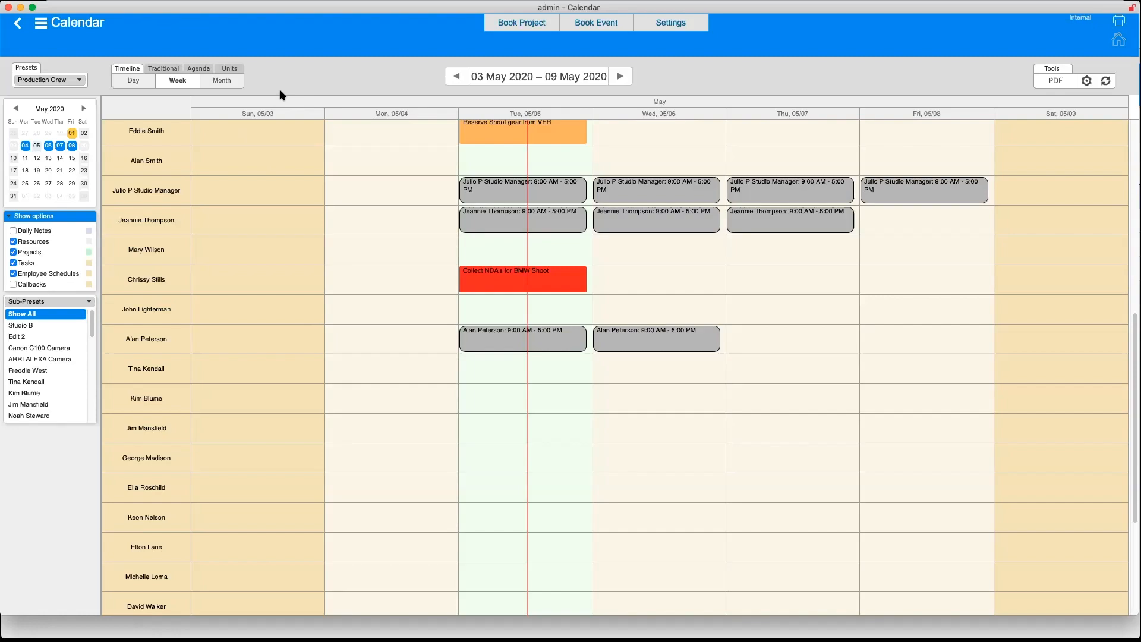
- Open the module navigation from the calendar
{"action": "left_click", "coordinate": [38, 25]}
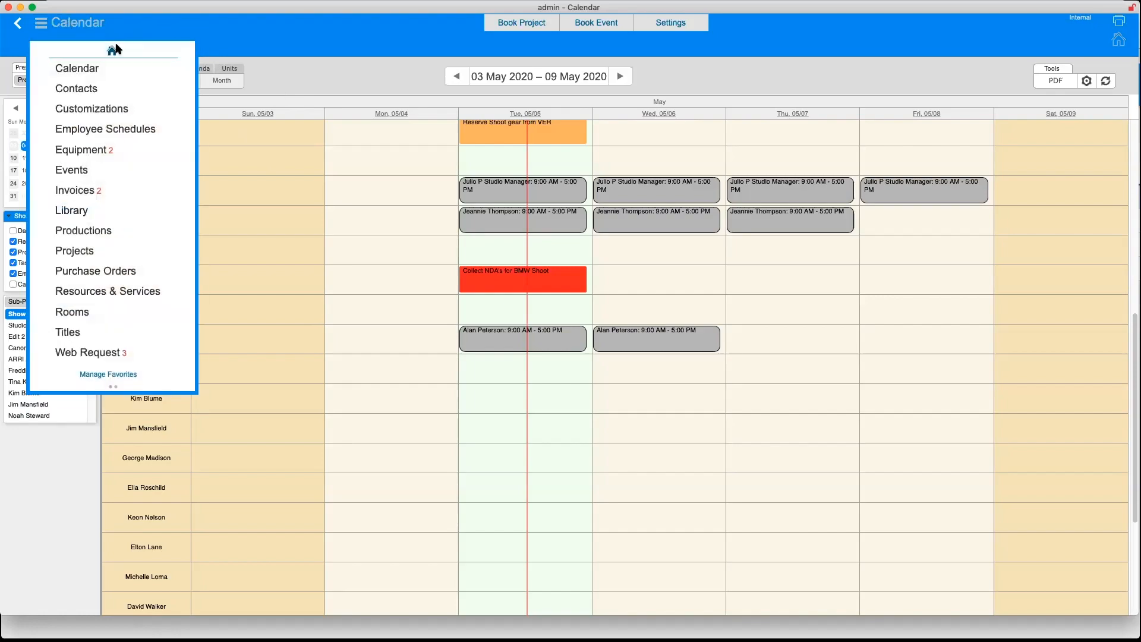